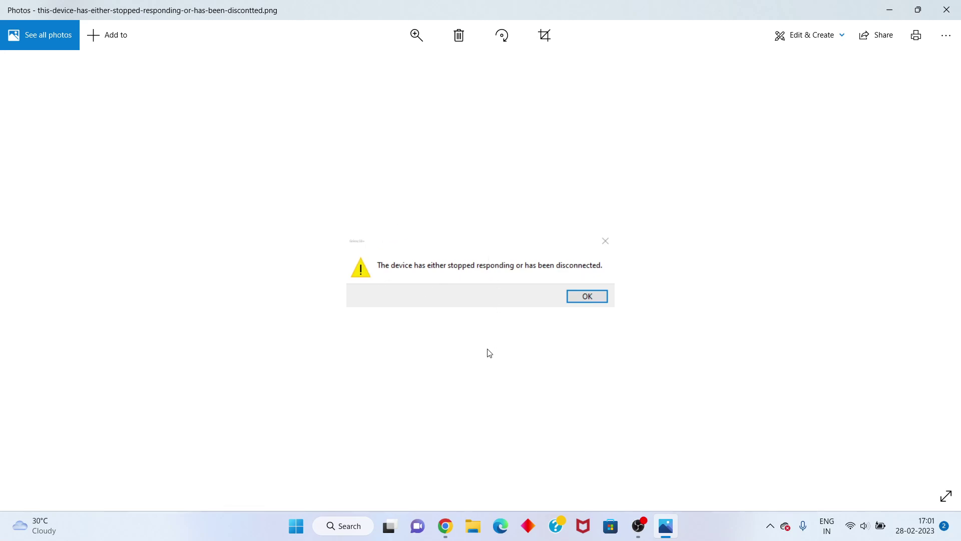
- Minimize the Photos window showing the device-disconnected error screenshot
{"action": "left_click", "coordinate": [889, 5]}
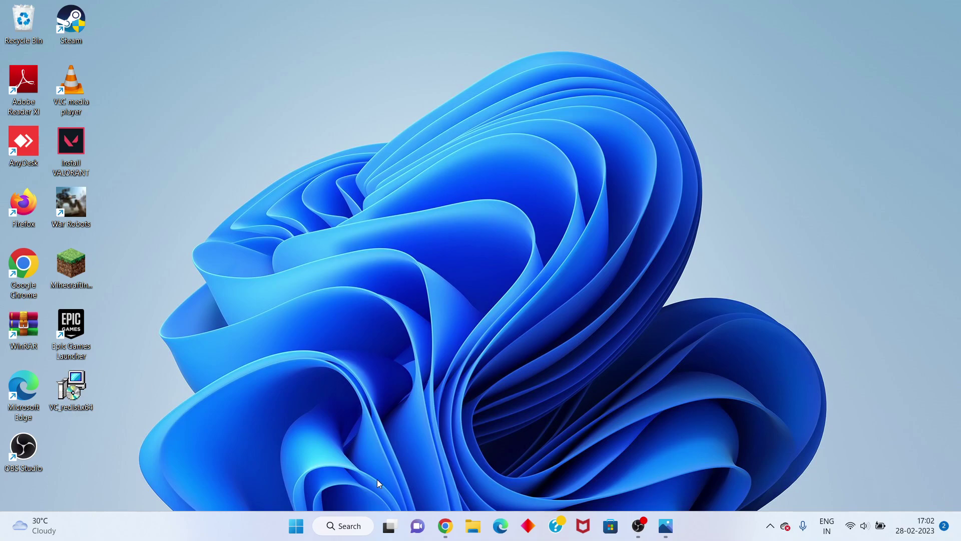
- Open Windows Search from the taskbar to show recent items
{"action": "left_click", "coordinate": [344, 528]}
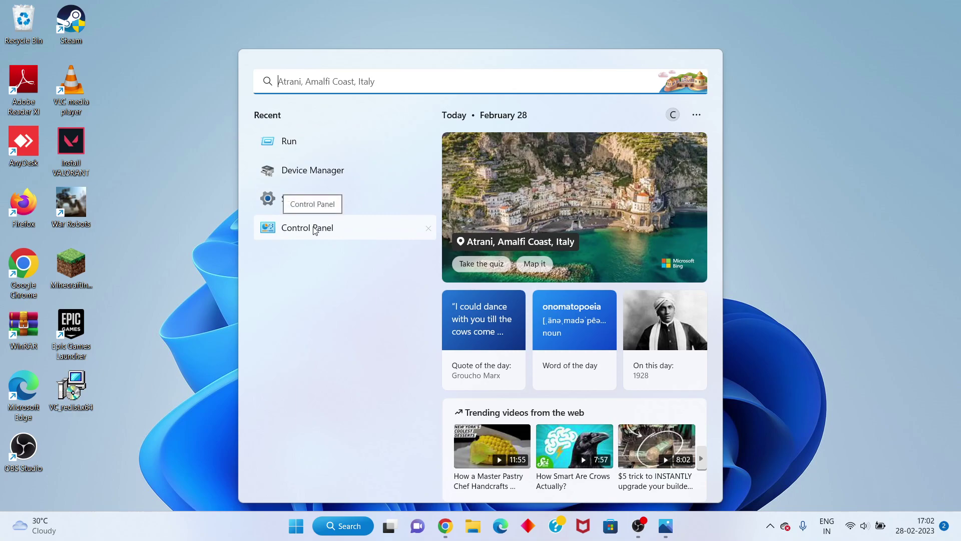
- Open Device Manager maximized, expand Universal Serial Bus controllers and select USB Root Hub (USB 3.0)
{"action": "left_click", "coordinate": [304, 179]}
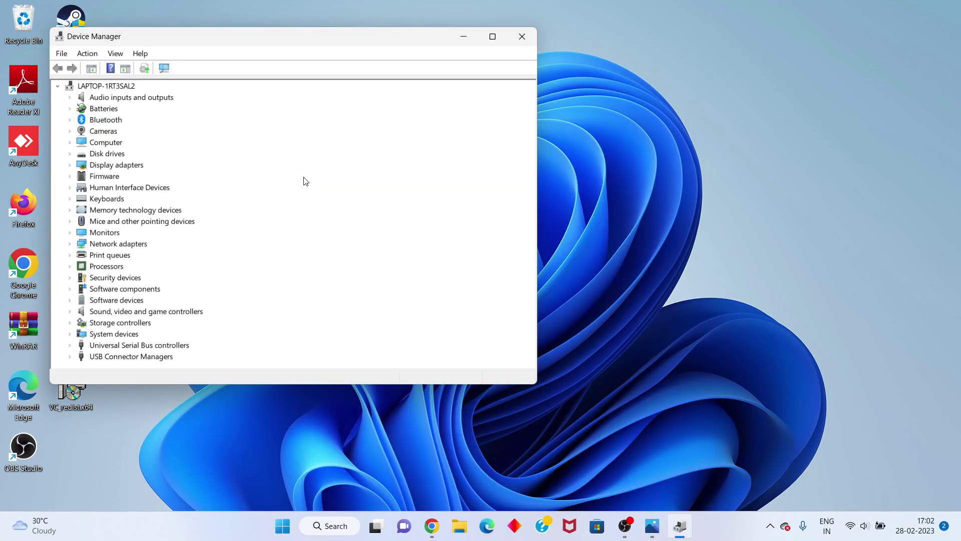
{"action": "left_click", "coordinate": [492, 36]}
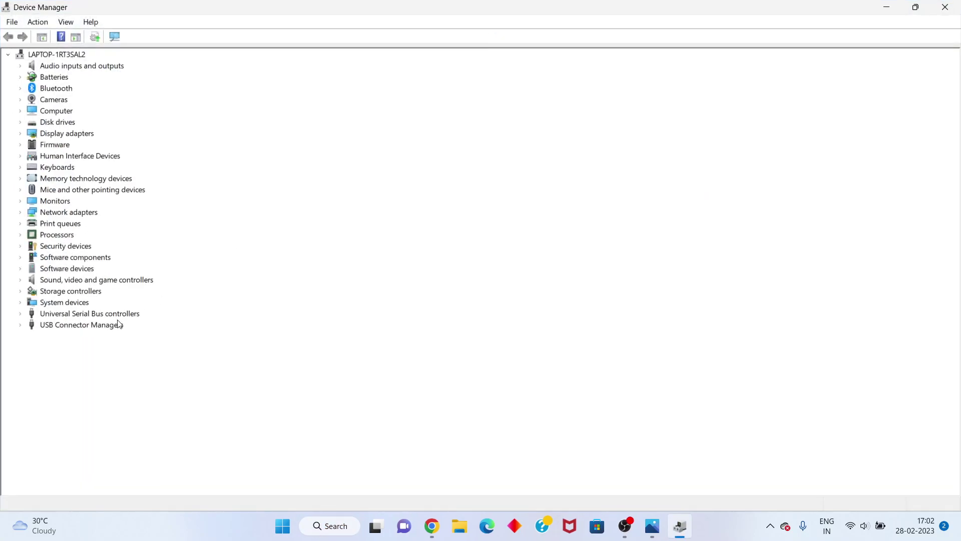
{"action": "left_click", "coordinate": [85, 315]}
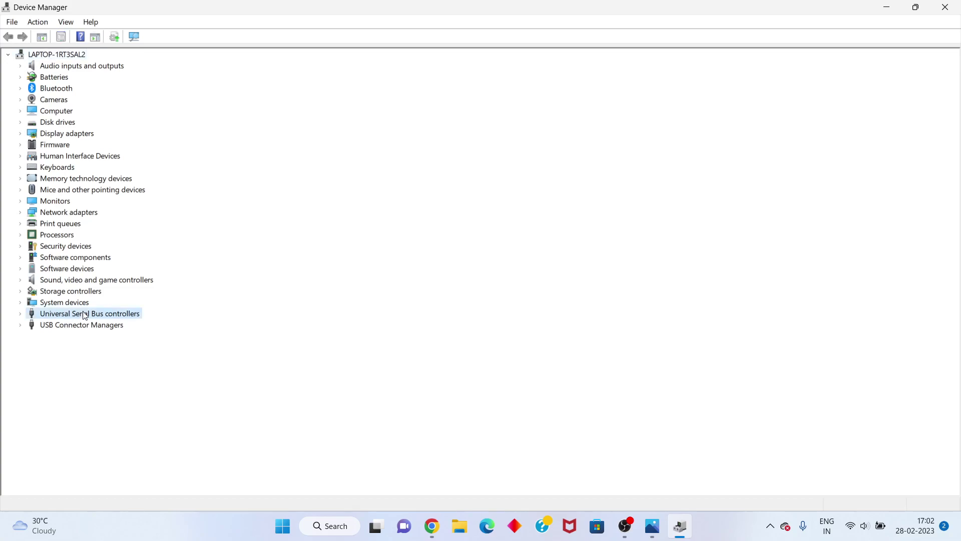
{"action": "double_click", "coordinate": [85, 315]}
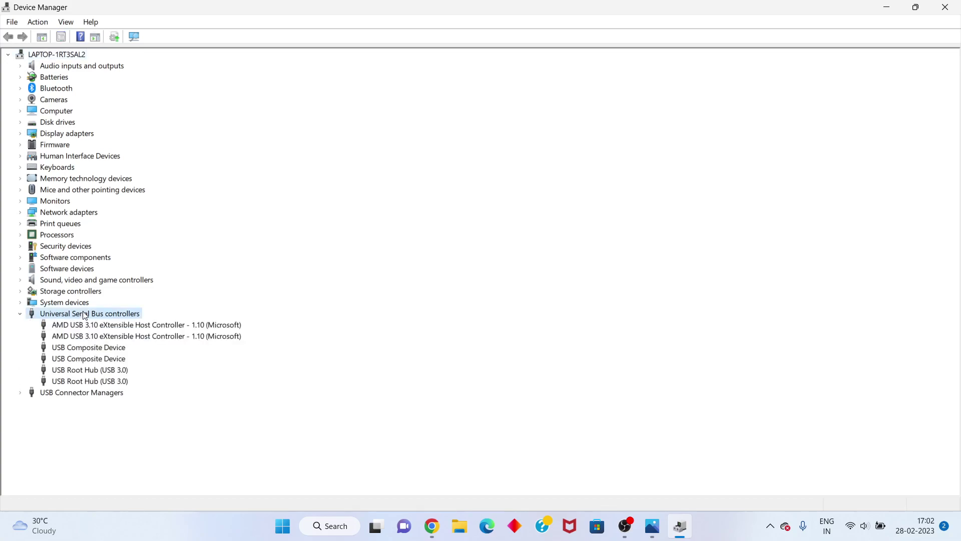
{"action": "left_click", "coordinate": [94, 370]}
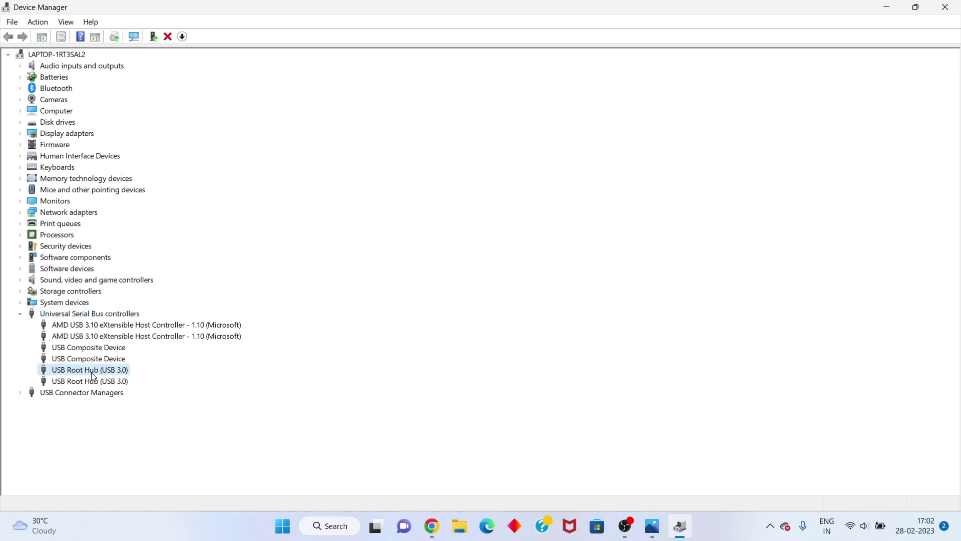
- Disable the first USB Root Hub (USB 3.0), confirm, then enable it again
{"action": "right_click", "coordinate": [93, 376]}
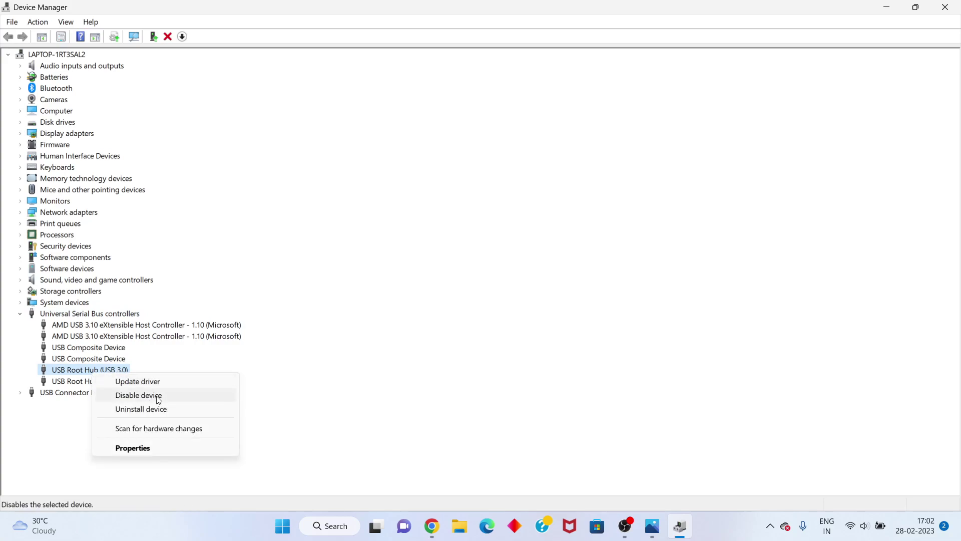
{"action": "left_click", "coordinate": [184, 400]}
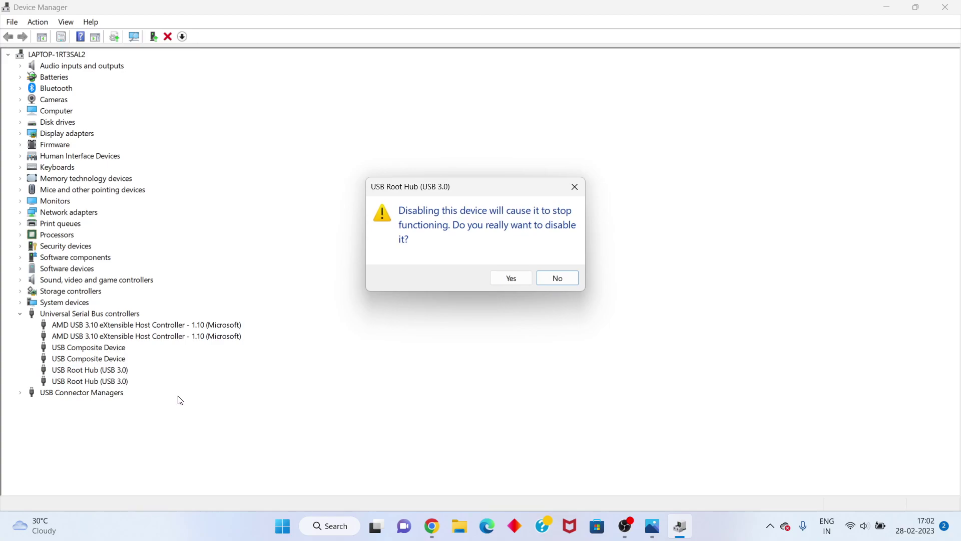
{"action": "left_click", "coordinate": [510, 282]}
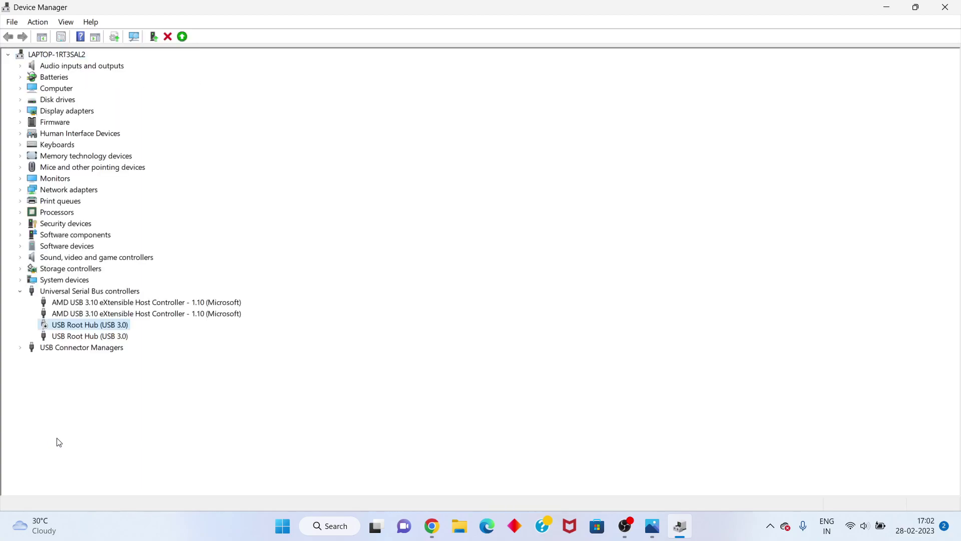
{"action": "right_click", "coordinate": [99, 330]}
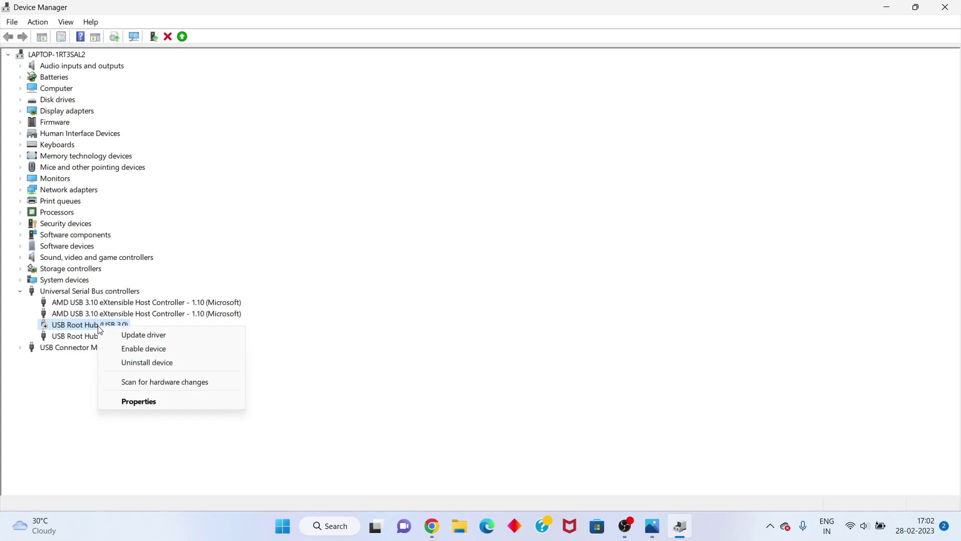
{"action": "left_click", "coordinate": [146, 349]}
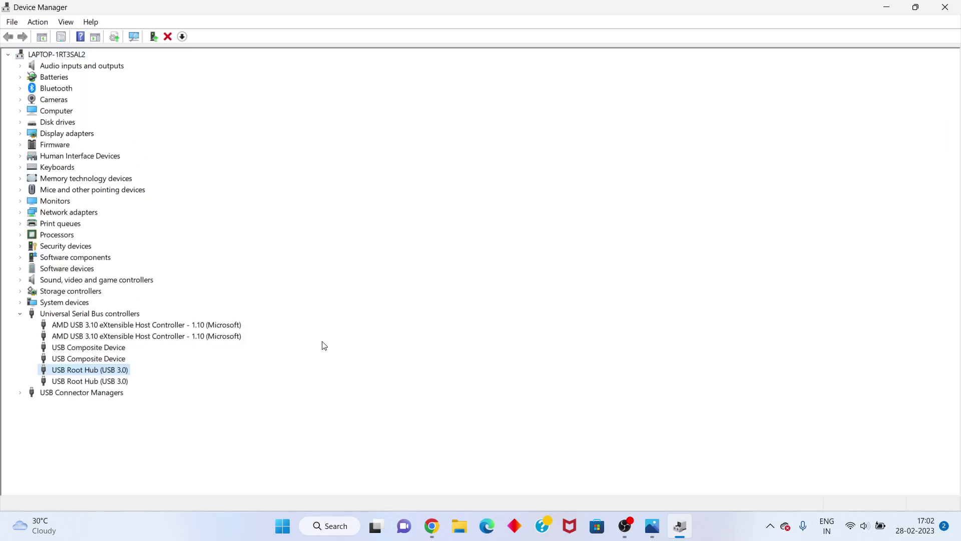
- Run Scan for hardware changes in Device Manager after dismissing the USB Root Hub menu
{"action": "right_click", "coordinate": [125, 374]}
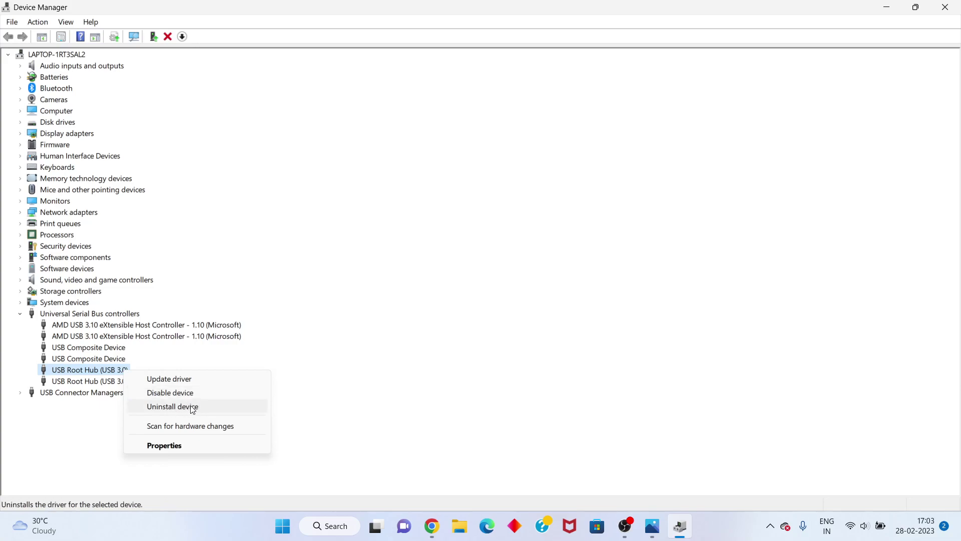
{"action": "left_click", "coordinate": [332, 313]}
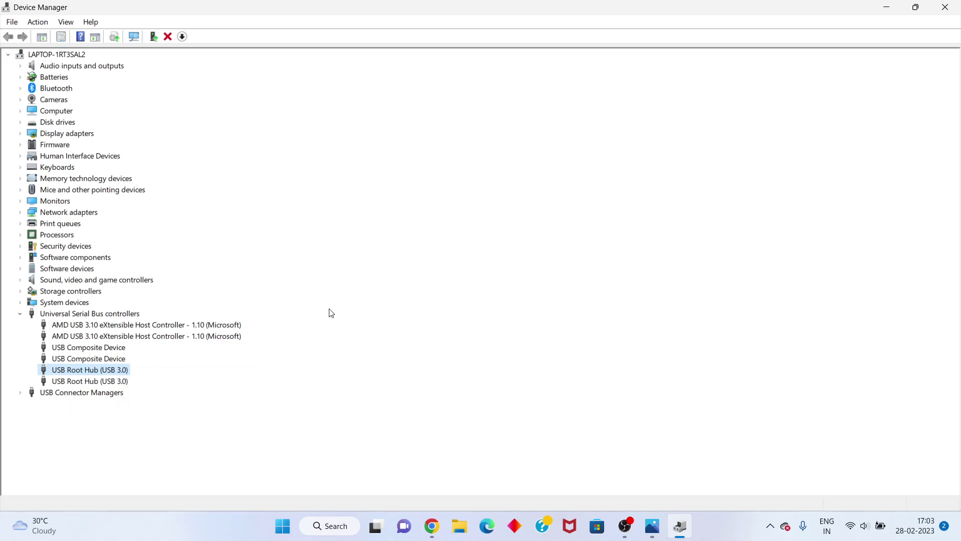
{"action": "left_click", "coordinate": [132, 40]}
- Close Device Manager and dismiss the Start menu's power options without choosing one
{"action": "left_click", "coordinate": [945, 7]}
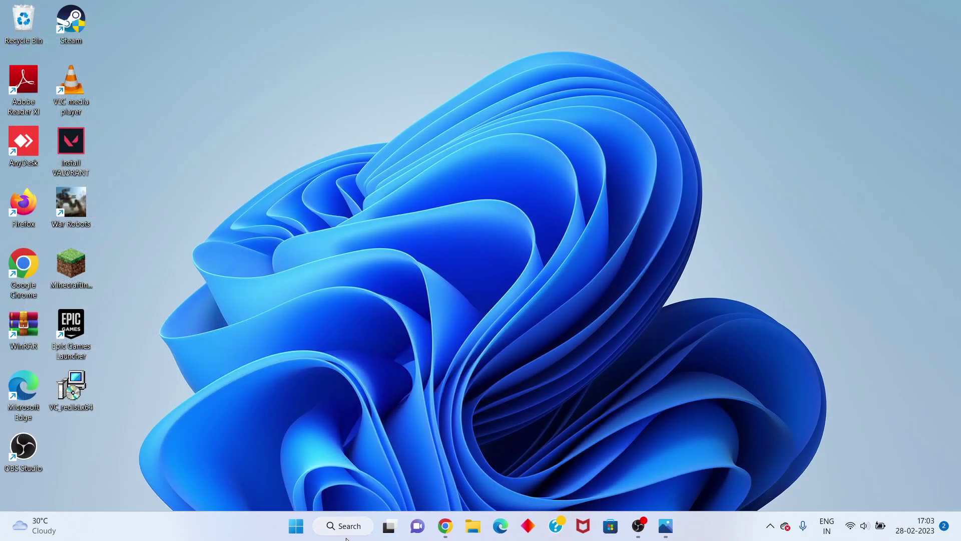
{"action": "left_click", "coordinate": [295, 525]}
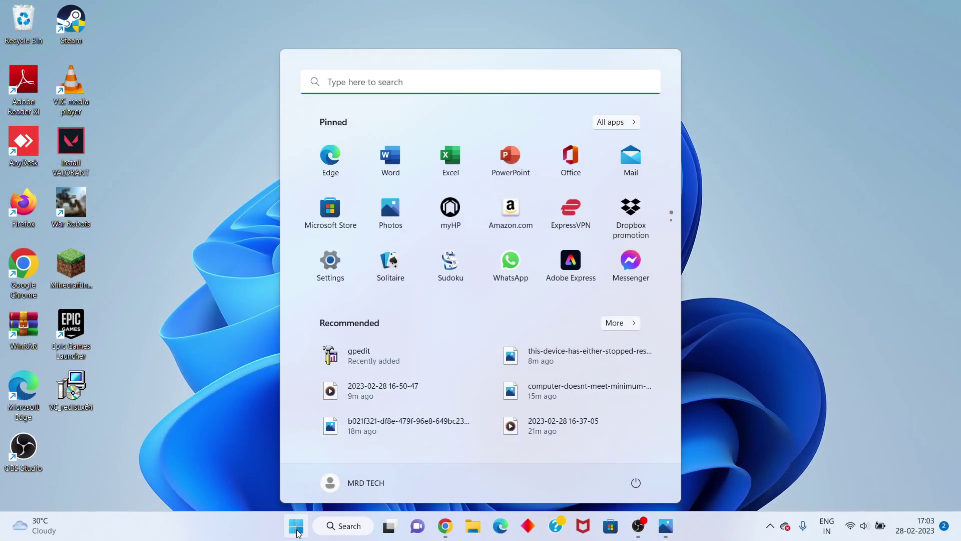
{"action": "left_click", "coordinate": [635, 482]}
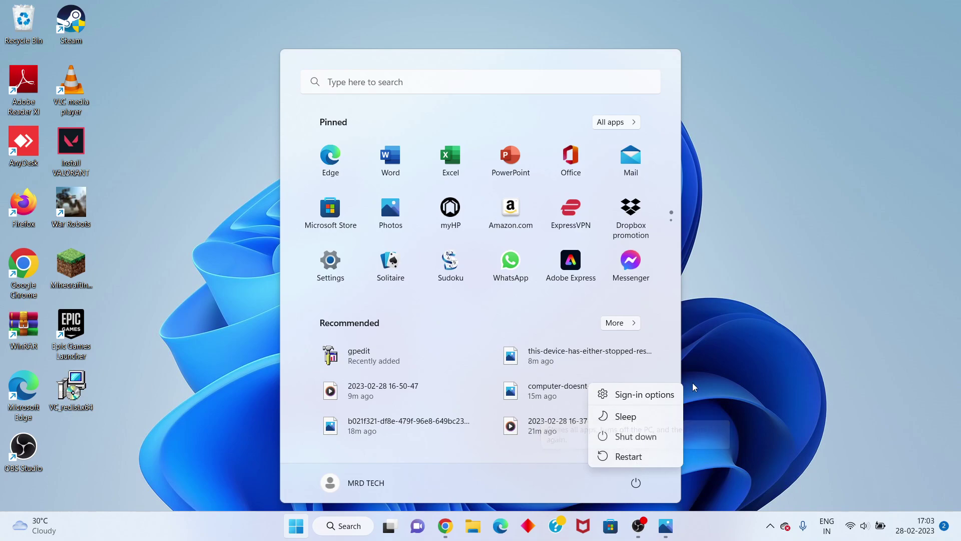
{"action": "left_click", "coordinate": [728, 346]}
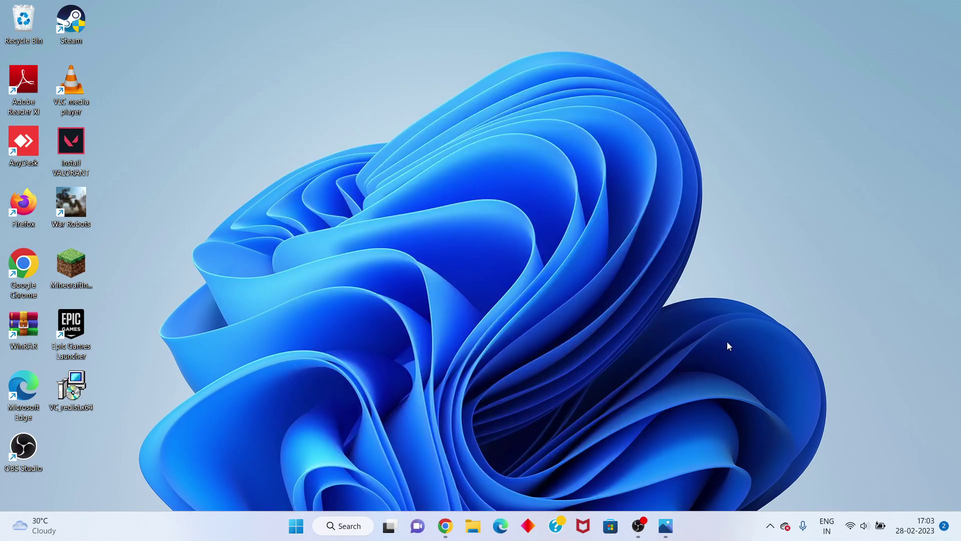
- Open the Run dialog from Search's recent items with 'msdt.exe -id devicediagnostic' in the Open field
{"action": "left_click", "coordinate": [351, 527]}
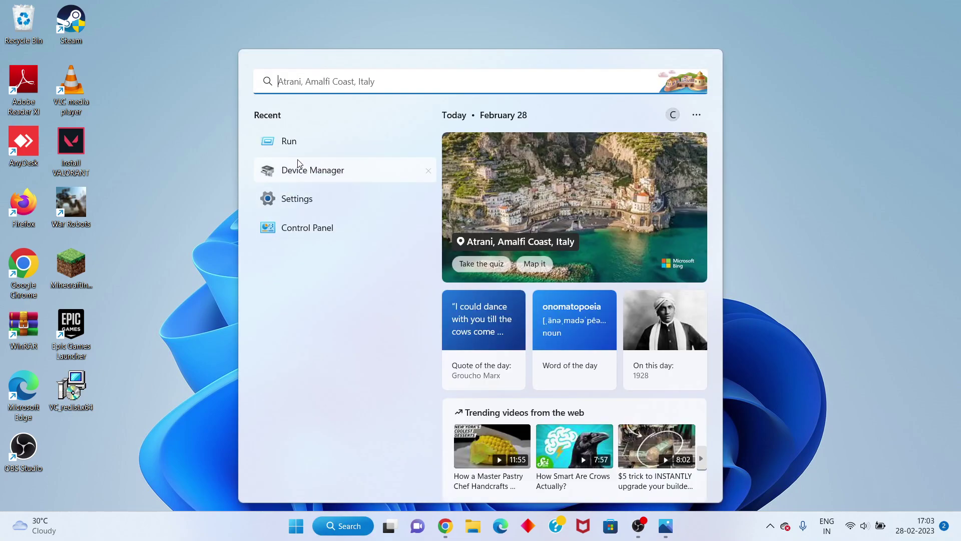
{"action": "left_click", "coordinate": [322, 142]}
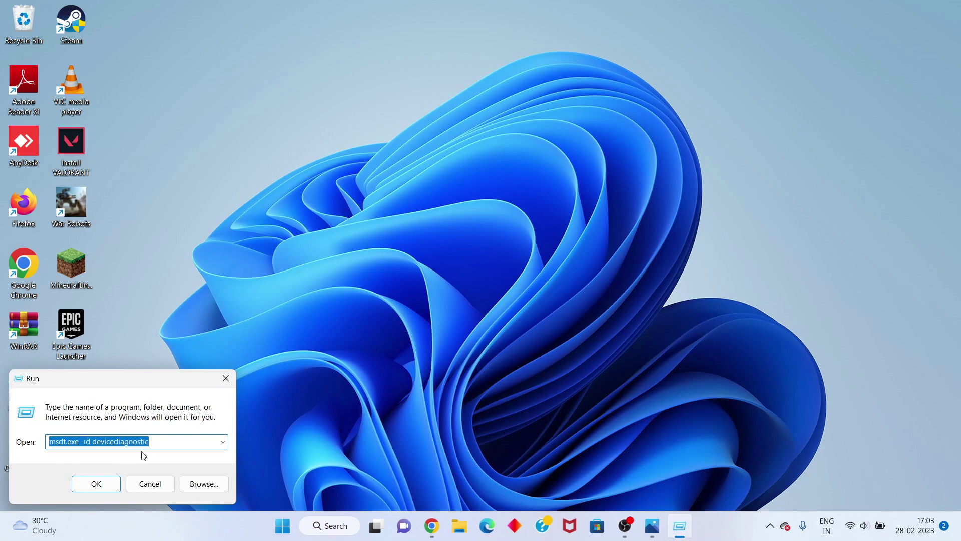
{"action": "left_click", "coordinate": [158, 444]}
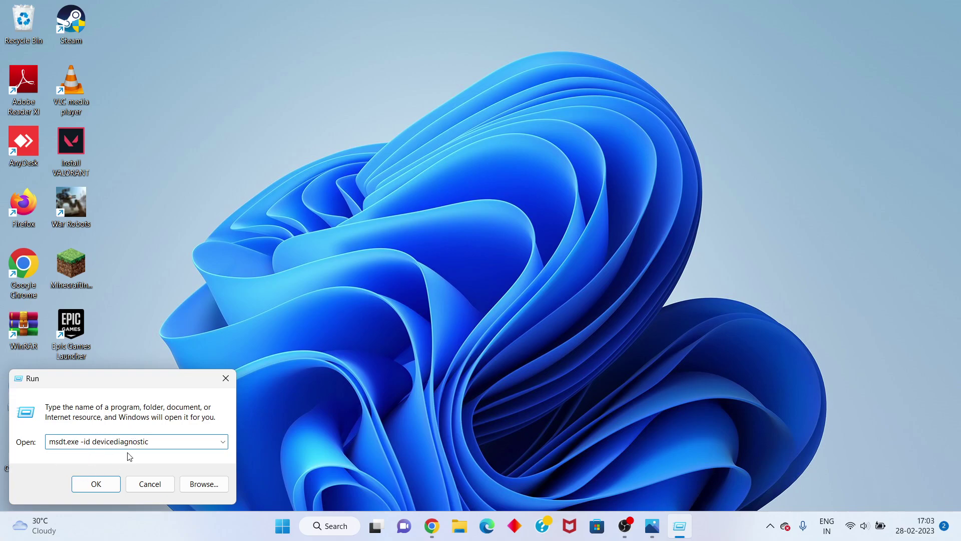
- Launch the Hardware and Devices troubleshooter and enable automatic newest-driver checks in Device Install Settings
{"action": "left_click", "coordinate": [97, 484]}
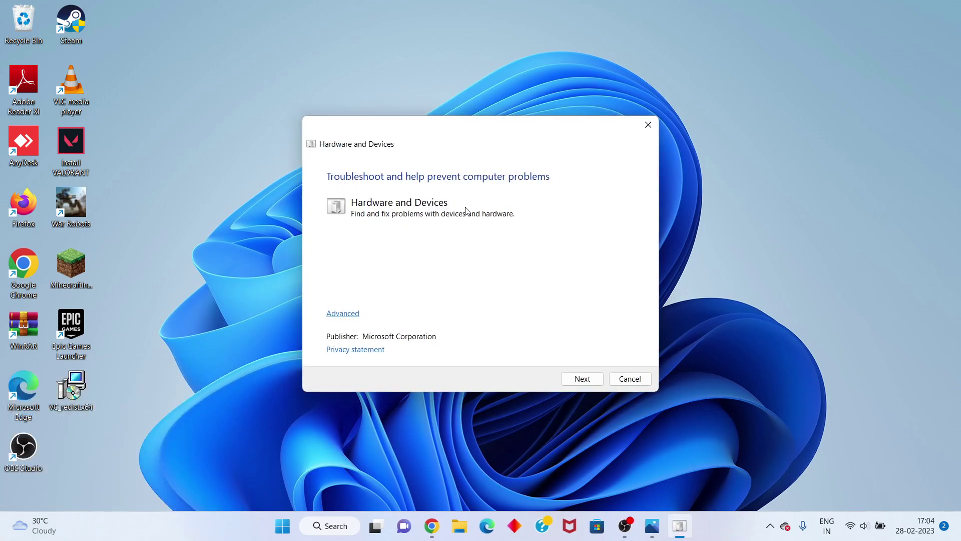
{"action": "left_click", "coordinate": [593, 381]}
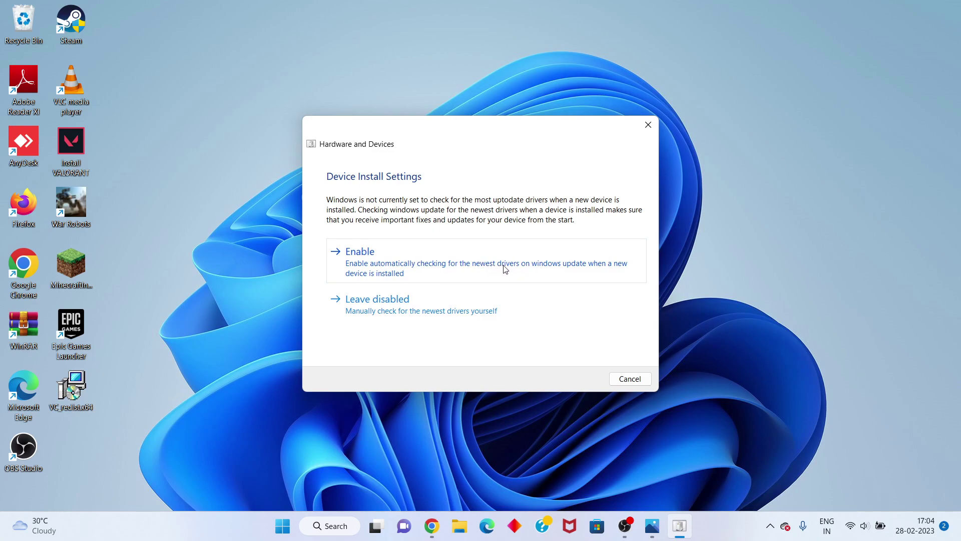
{"action": "left_click", "coordinate": [528, 267]}
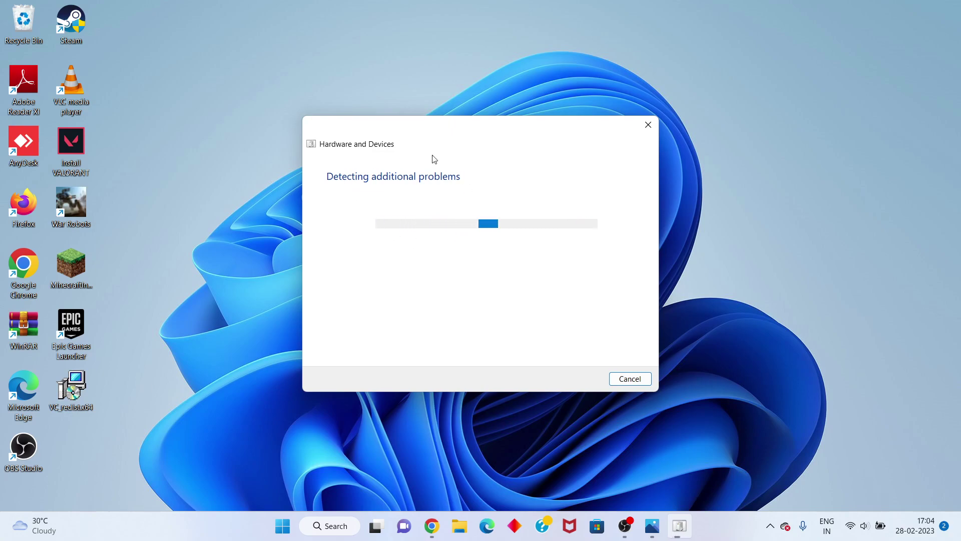
{"action": "left_click", "coordinate": [283, 527]}
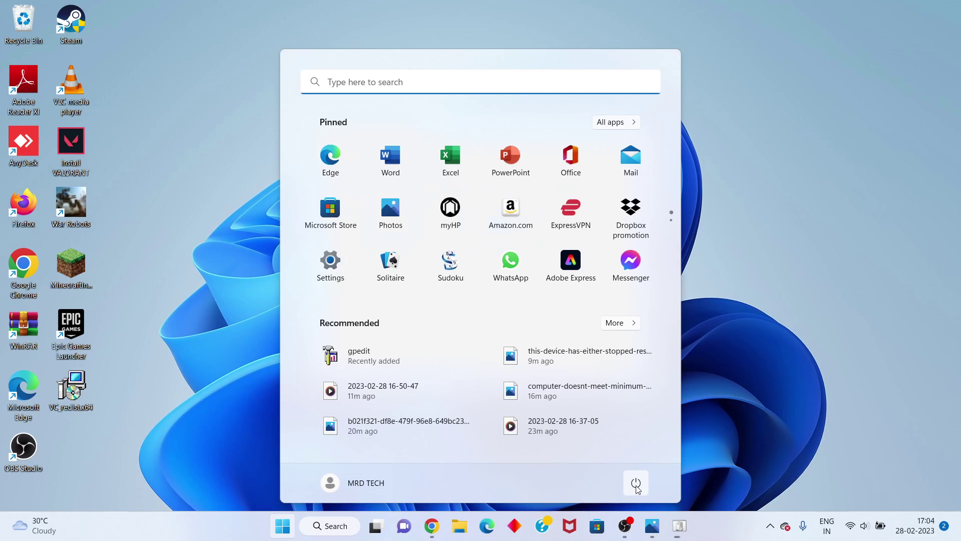
{"action": "left_click", "coordinate": [636, 484]}
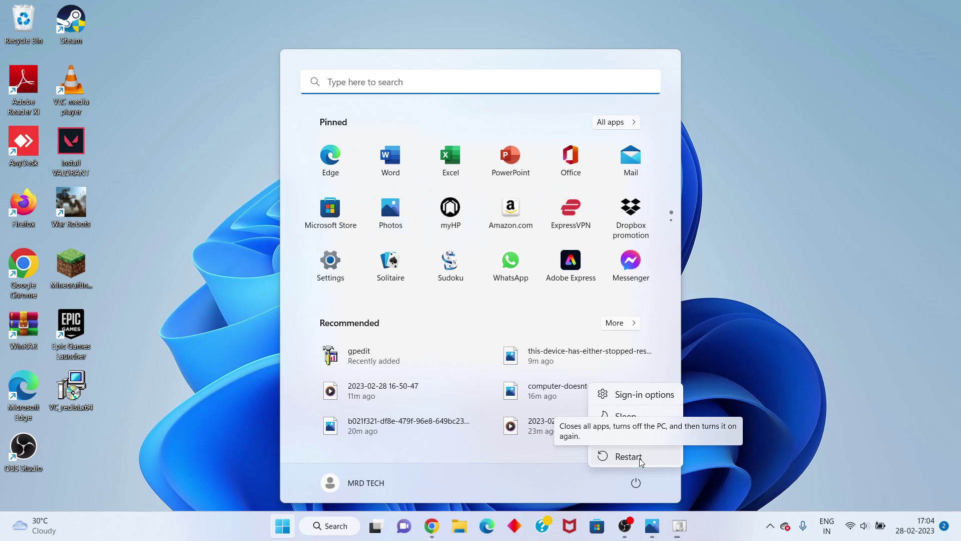
{"action": "key", "text": "Escape"}
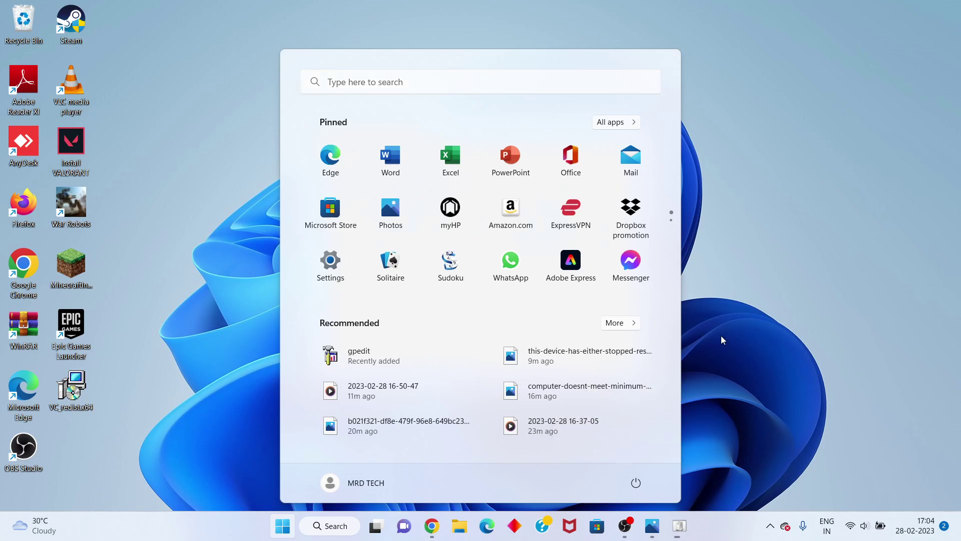
{"action": "key", "text": "Escape"}
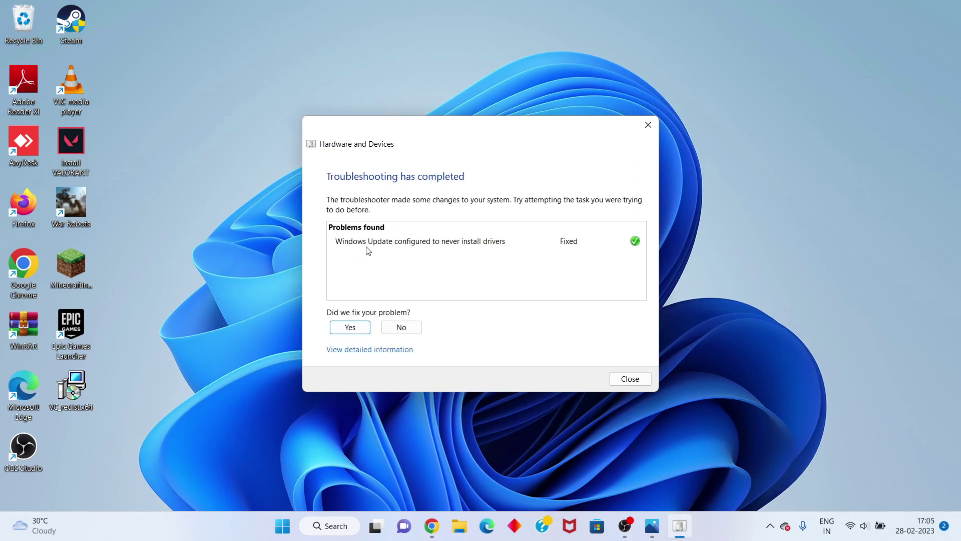
- Close the completed troubleshooting report showing the never-install-drivers setting fixed
{"action": "mouse_move", "coordinate": [412, 245]}
{"action": "left_click", "coordinate": [633, 381]}
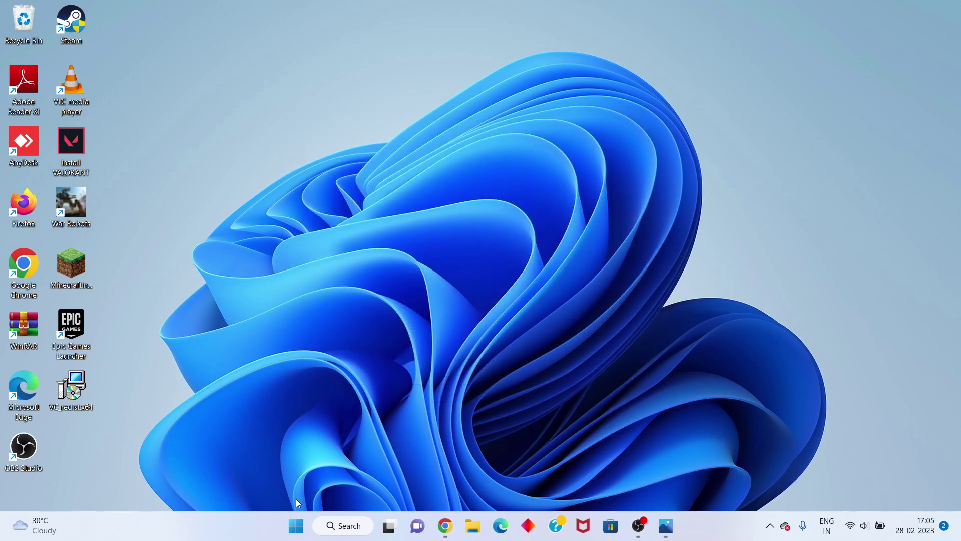